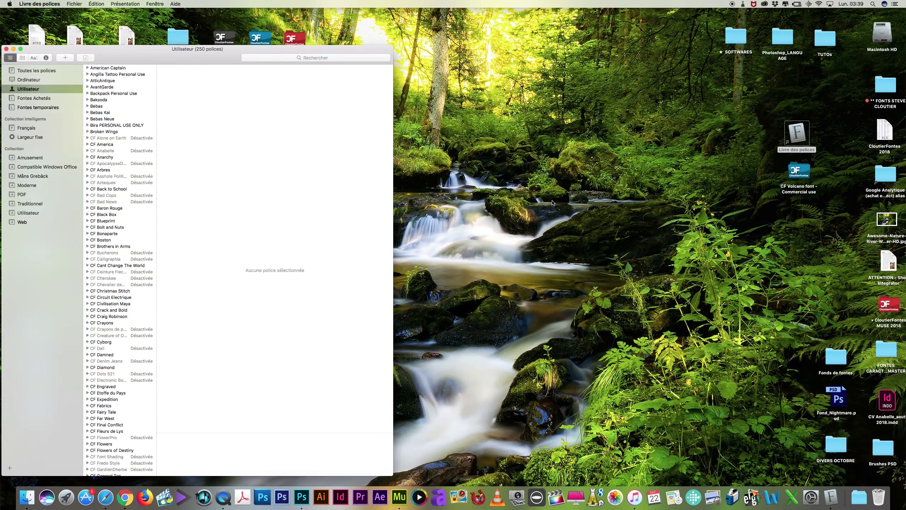
Add the font file CFVolcano.otf from the desktop folder CF Volcano font - Commercial use, subfolder - FONT, to the user fonts
{"action": "left_click_drag", "start_coordinate": [157, 203], "coordinate": [194, 204]}
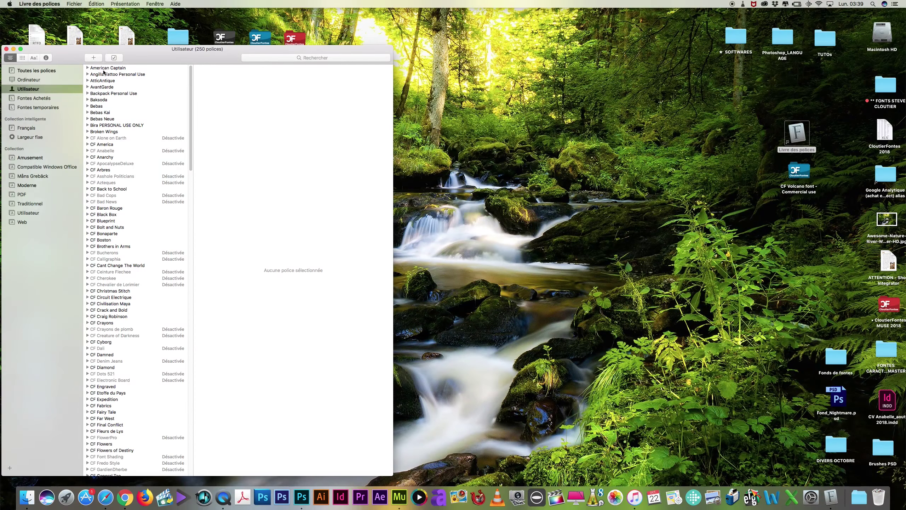
{"action": "left_click", "coordinate": [94, 58]}
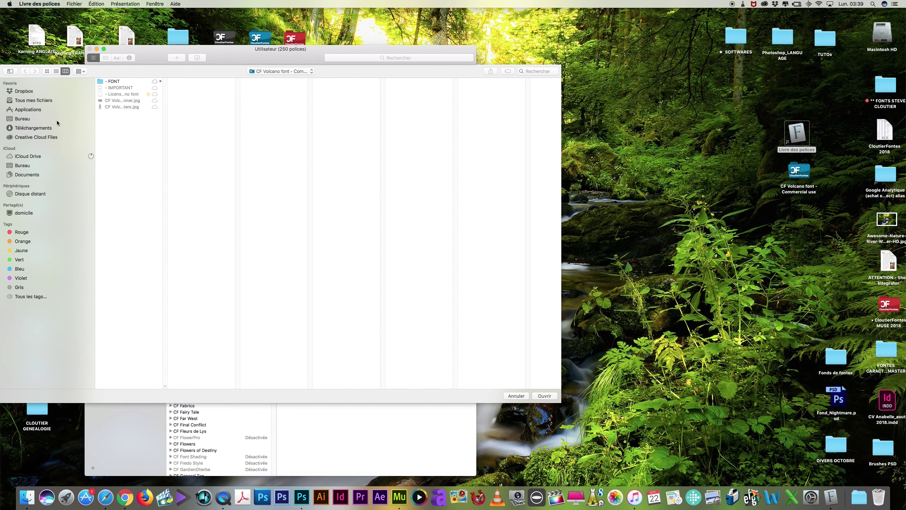
{"action": "left_click", "coordinate": [23, 119]}
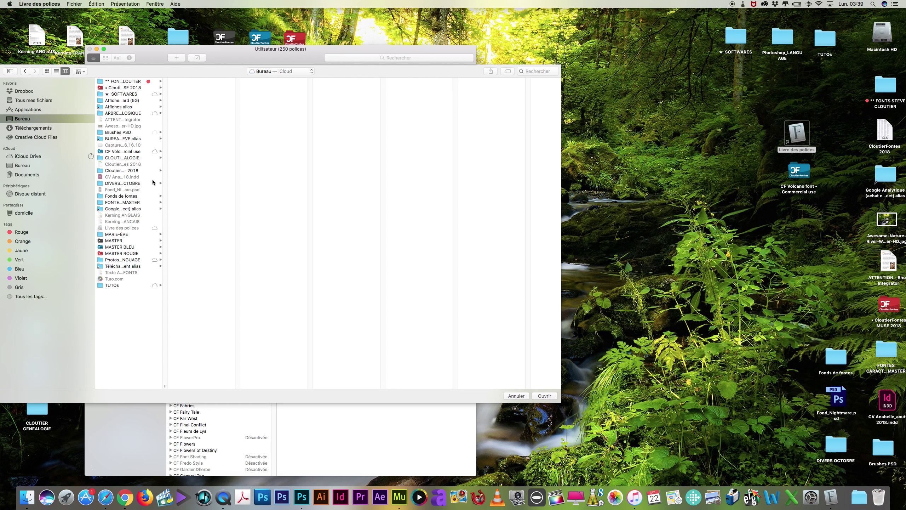
{"action": "double_click", "coordinate": [166, 386]}
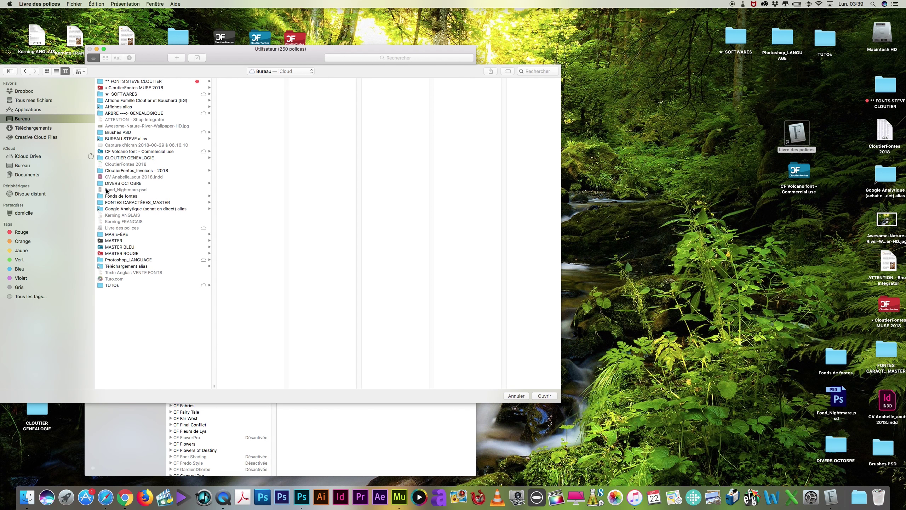
{"action": "left_click", "coordinate": [121, 154]}
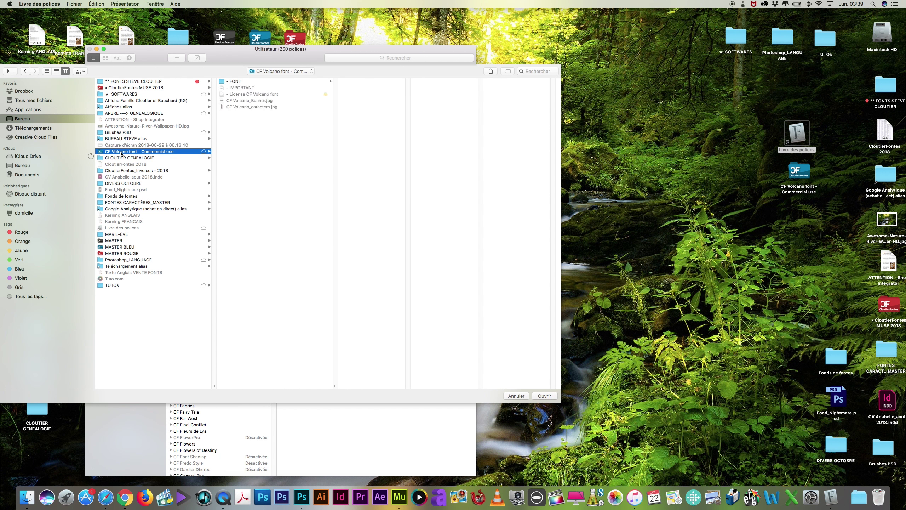
{"action": "left_click", "coordinate": [242, 82]}
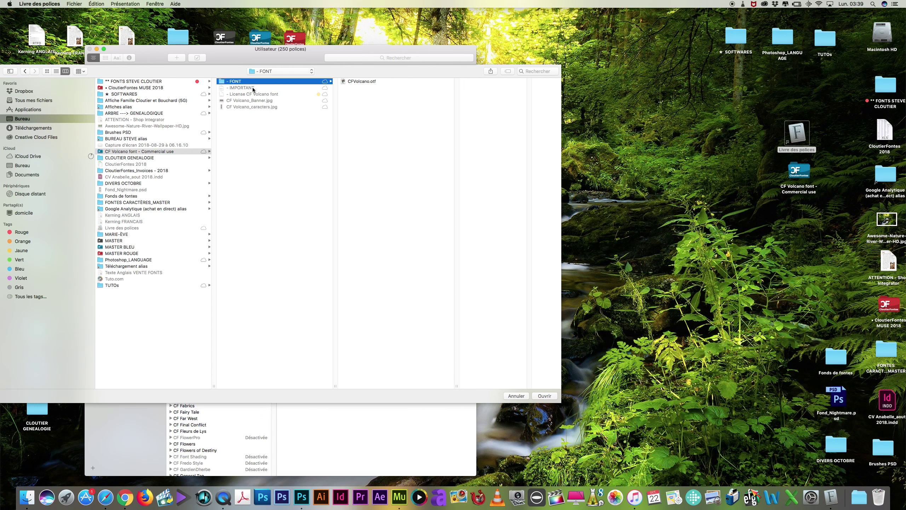
{"action": "left_click", "coordinate": [363, 81]}
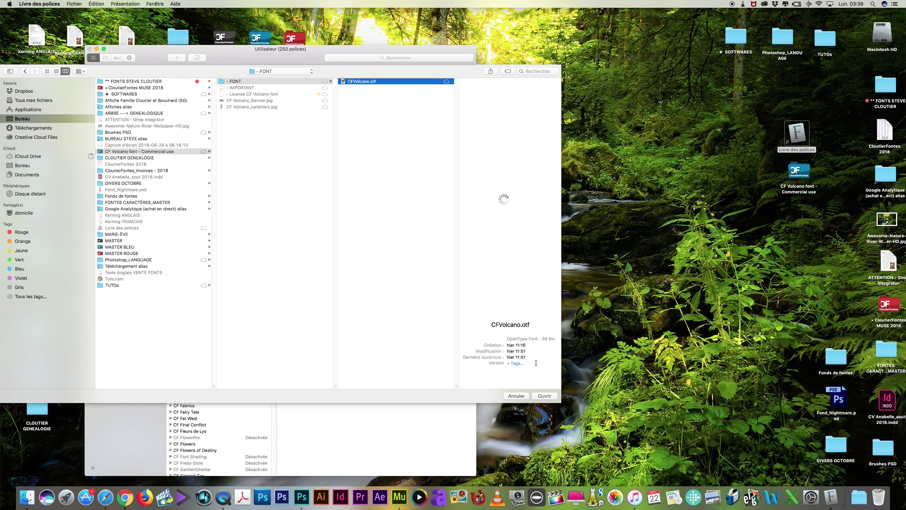
{"action": "left_click", "coordinate": [548, 396]}
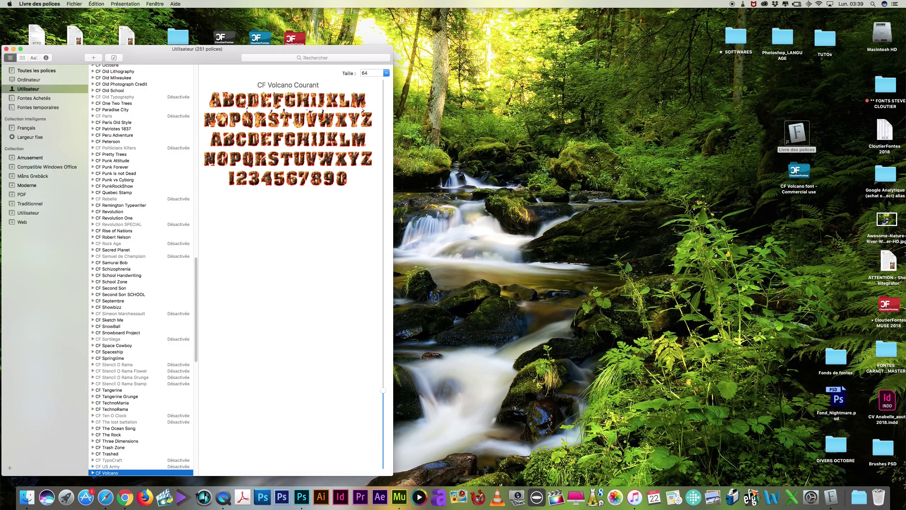
Quit the font manager and return to the desktop
{"action": "left_click", "coordinate": [54, 4]}
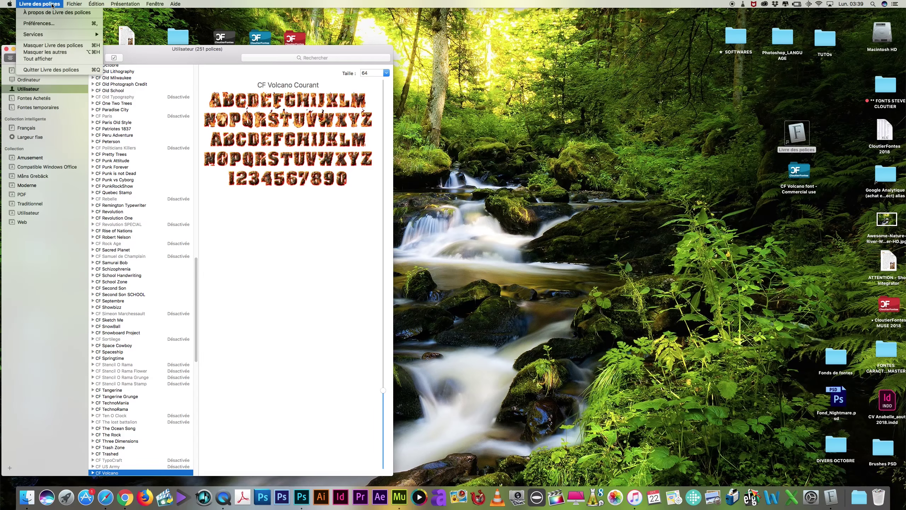
{"action": "left_click", "coordinate": [48, 70]}
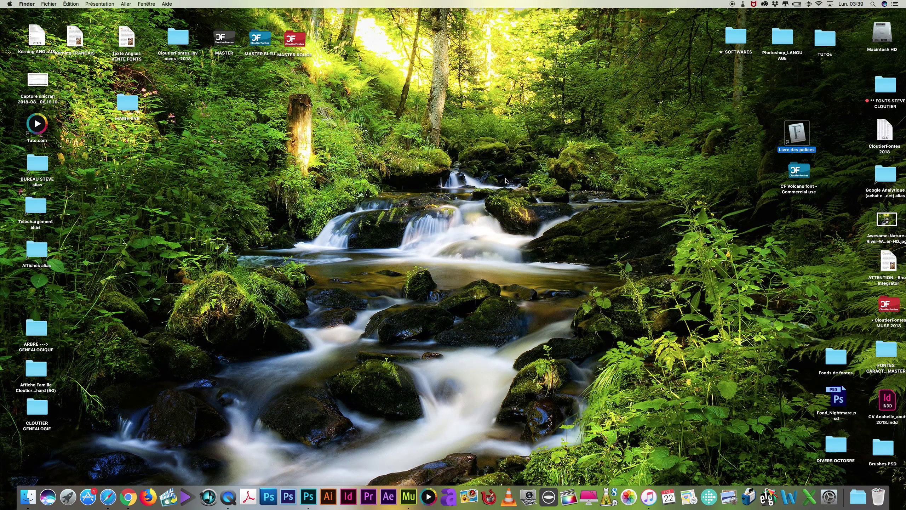
{"action": "left_click", "coordinate": [571, 176]}
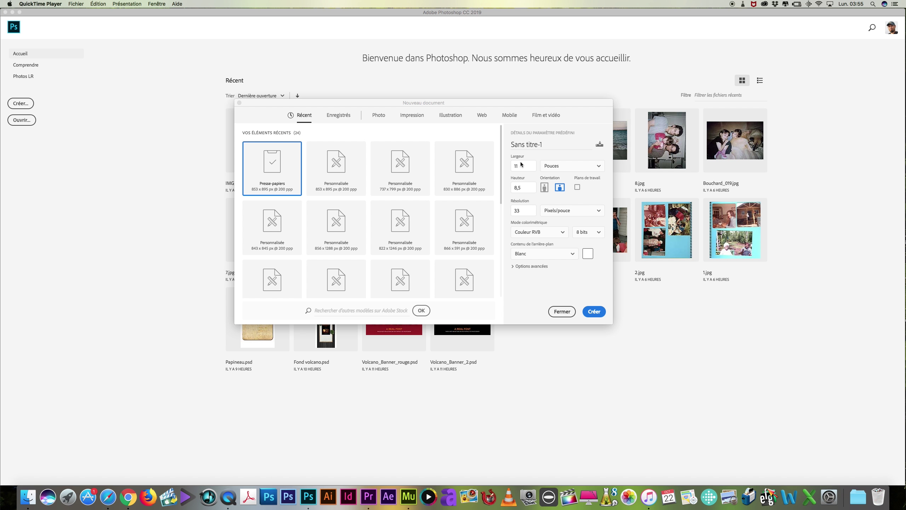
In Photoshop, set the new document's resolution to 300 pixels/inch and create it
{"action": "left_click", "coordinate": [520, 211]}
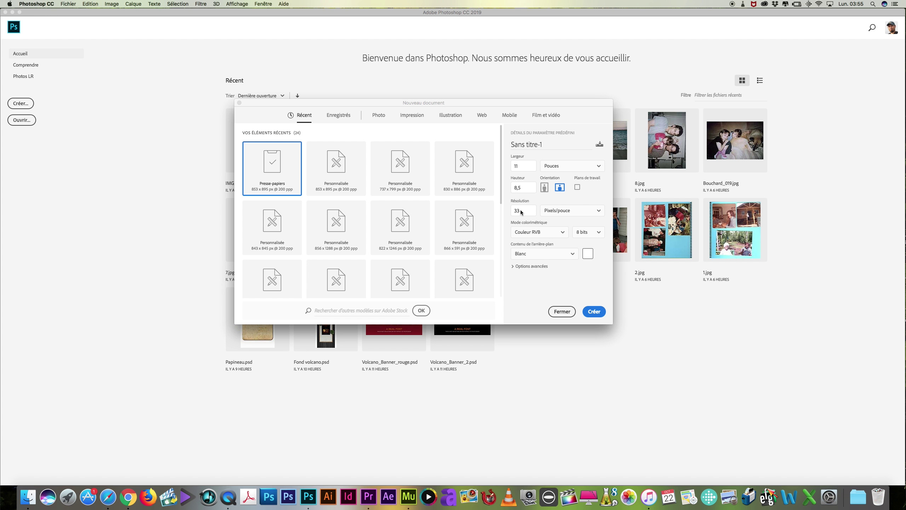
{"action": "type", "text": "300"}
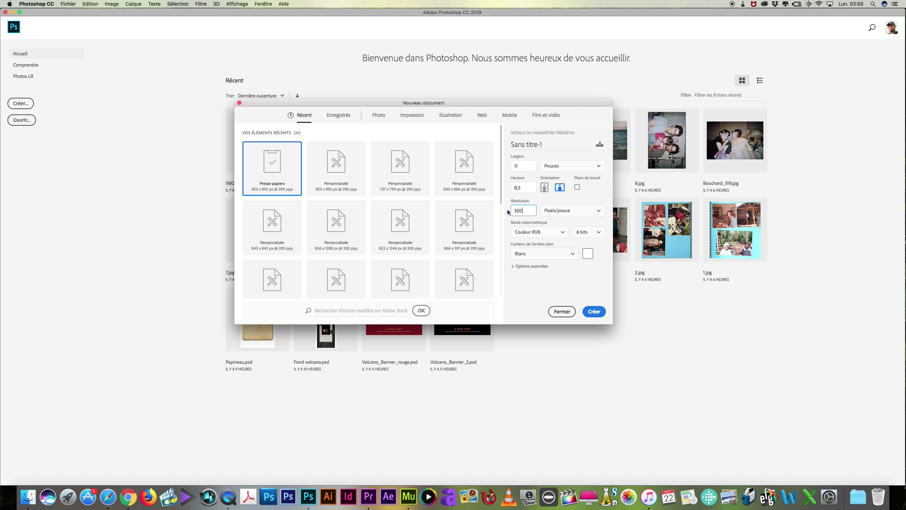
{"action": "key", "text": "Return"}
{"action": "left_click", "coordinate": [594, 312]}
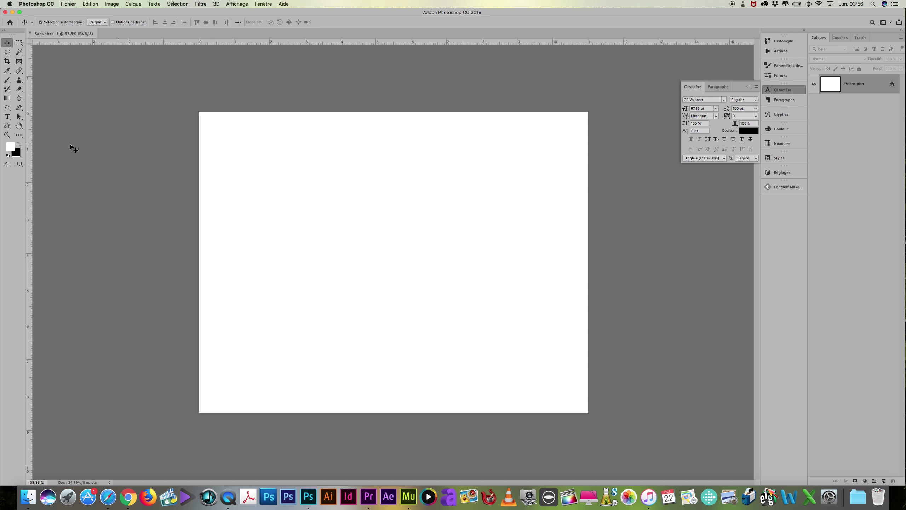
Swap the foreground and background colours and fill the background layer with black
{"action": "left_click", "coordinate": [19, 145]}
{"action": "key", "text": "alt+BackSpace"}
{"action": "key", "text": "super+d"}
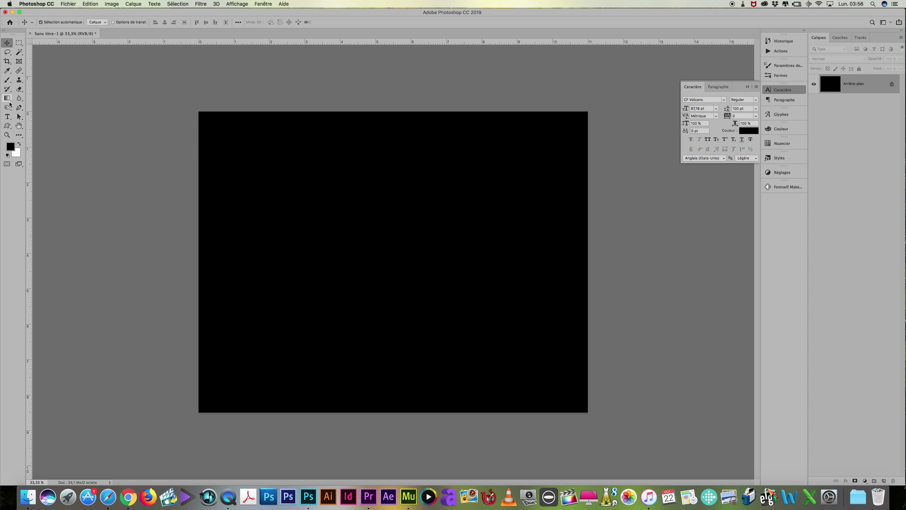
Add the two-line text "LES OISEAUX" / "DE FEU" in CF Volcano on the upper part of the black canvas
{"action": "left_click", "coordinate": [8, 117]}
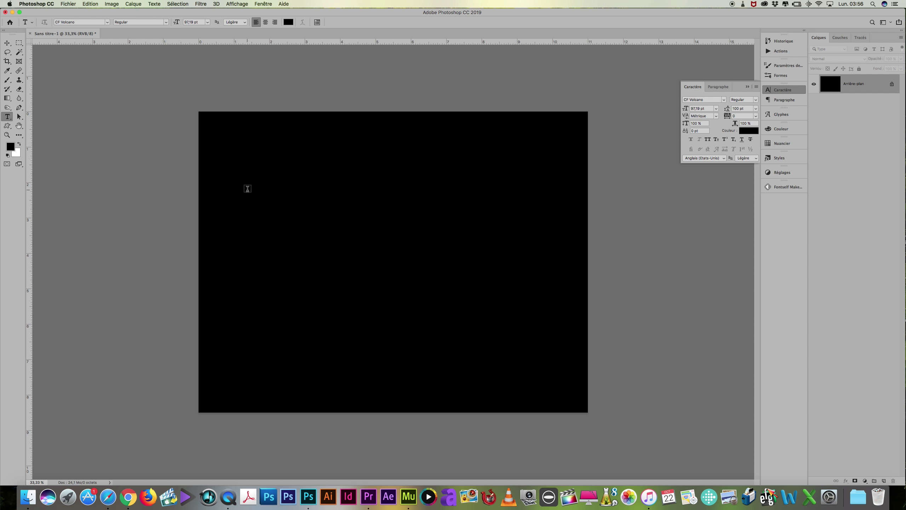
{"action": "left_click", "coordinate": [248, 188]}
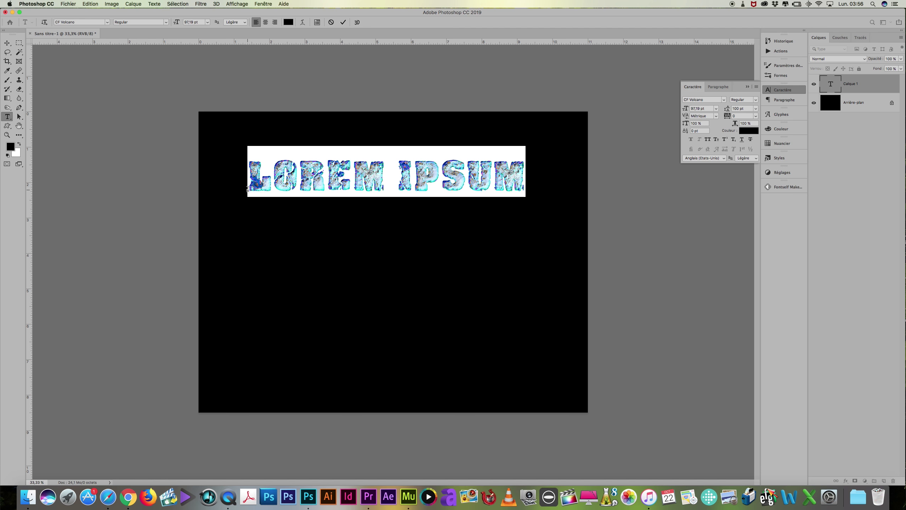
{"action": "type", "text": "LES "}
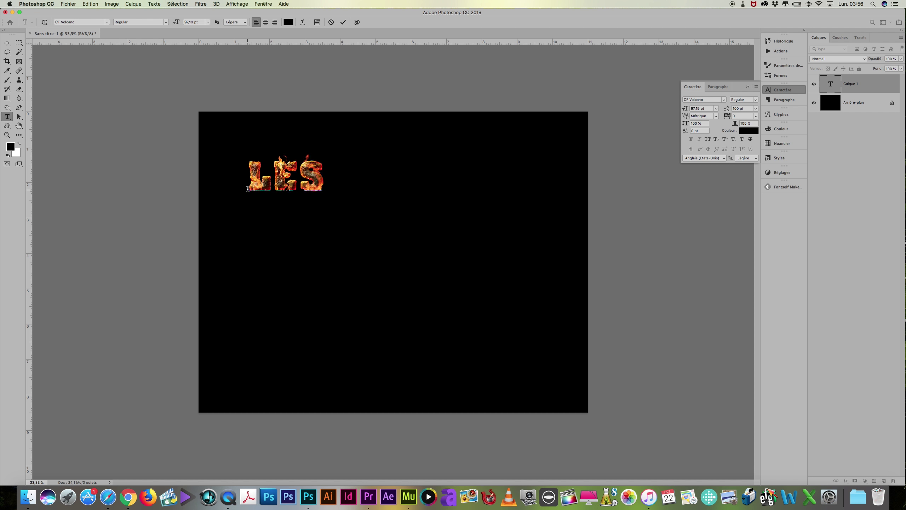
{"action": "type", "text": "OISEAUX"}
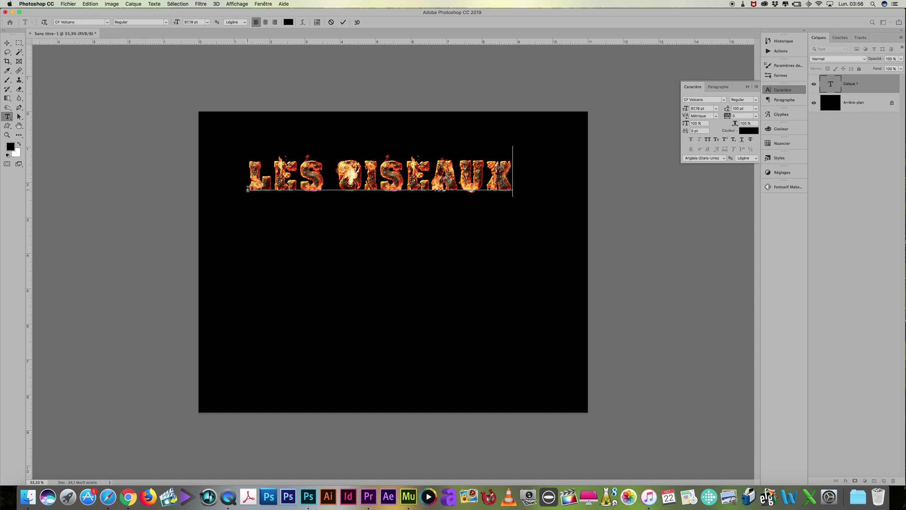
{"action": "key", "text": "Return"}
{"action": "type", "text": "DE FEU"}
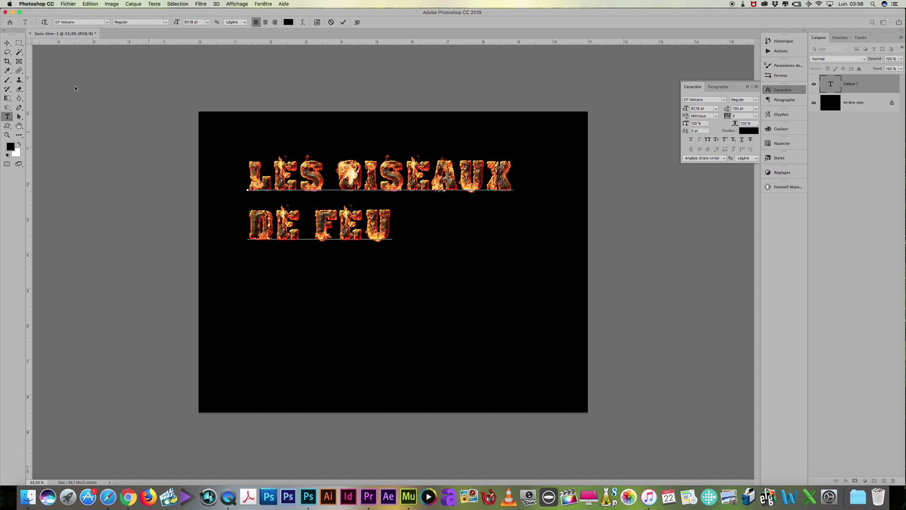
{"action": "left_click", "coordinate": [8, 43]}
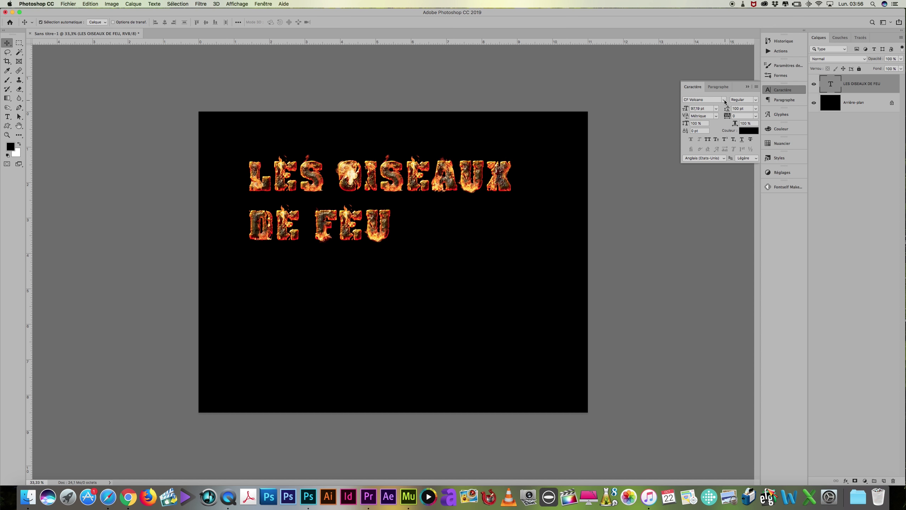
Look up CF Volcano in the font list and display the font's full glyph set
{"action": "left_click", "coordinate": [724, 99]}
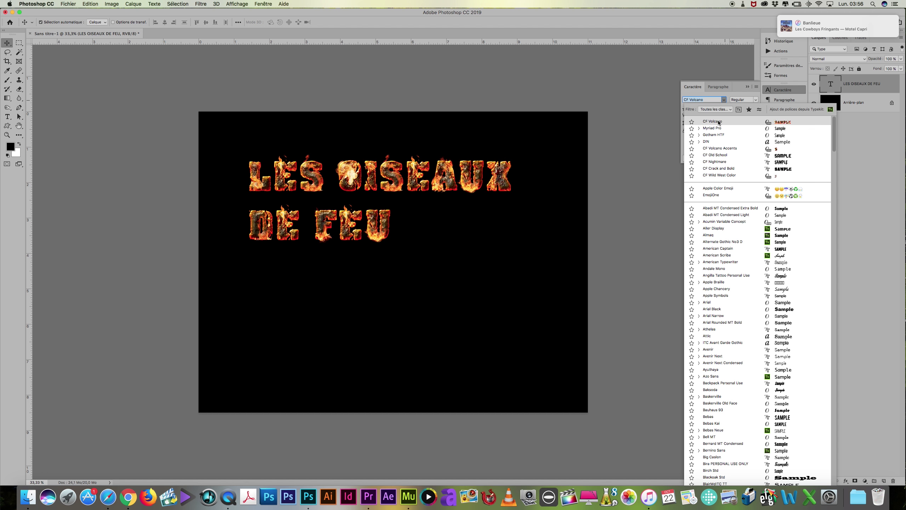
{"action": "left_click", "coordinate": [584, 143]}
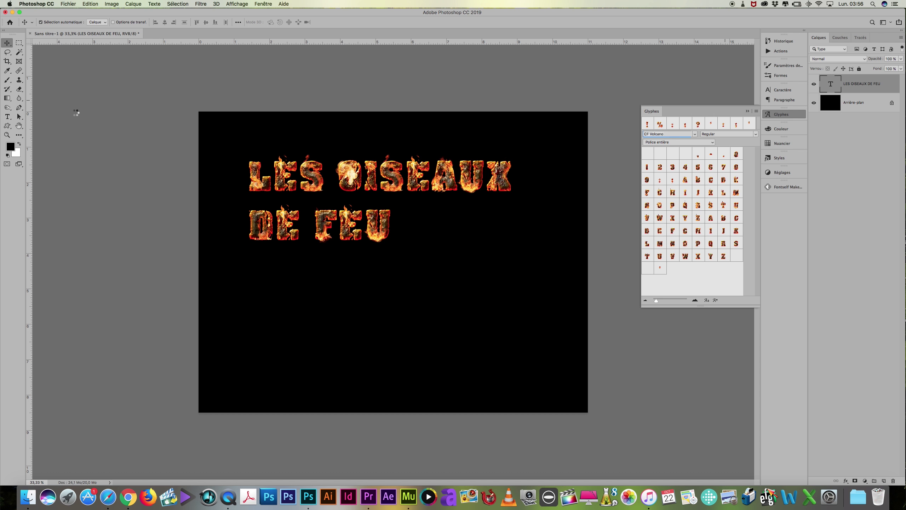
{"action": "left_click", "coordinate": [330, 202]}
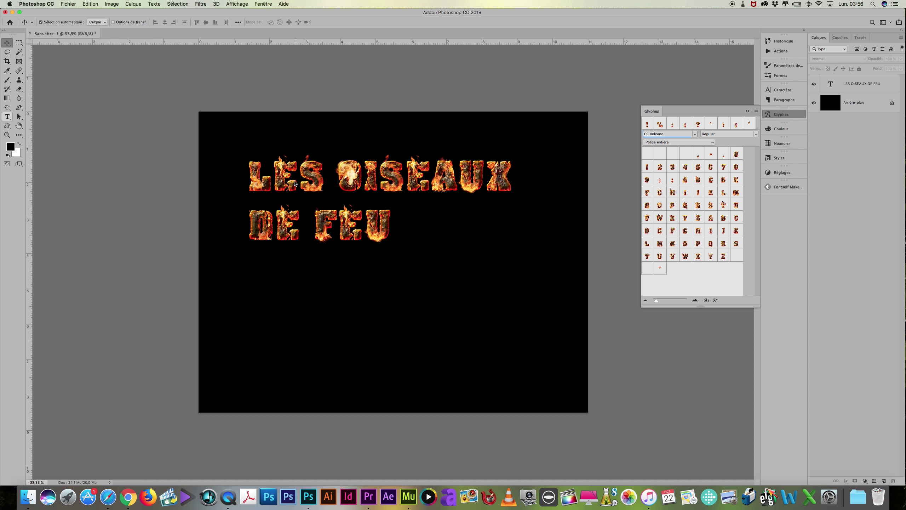
Inspect the E of LES and the I of OISEAUX by selecting each letter in the text
{"action": "key", "text": "t"}
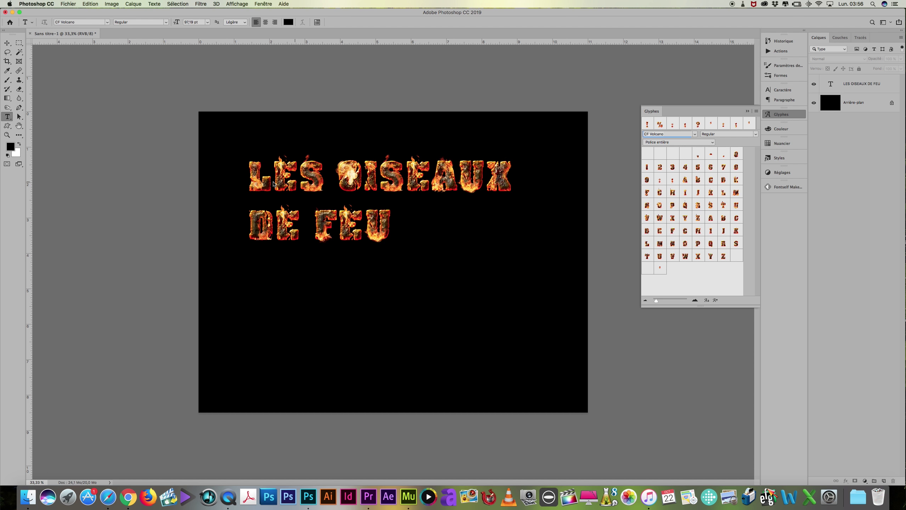
{"action": "left_click", "coordinate": [274, 182]}
{"action": "left_click_drag", "start_coordinate": [273, 181], "coordinate": [293, 181]}
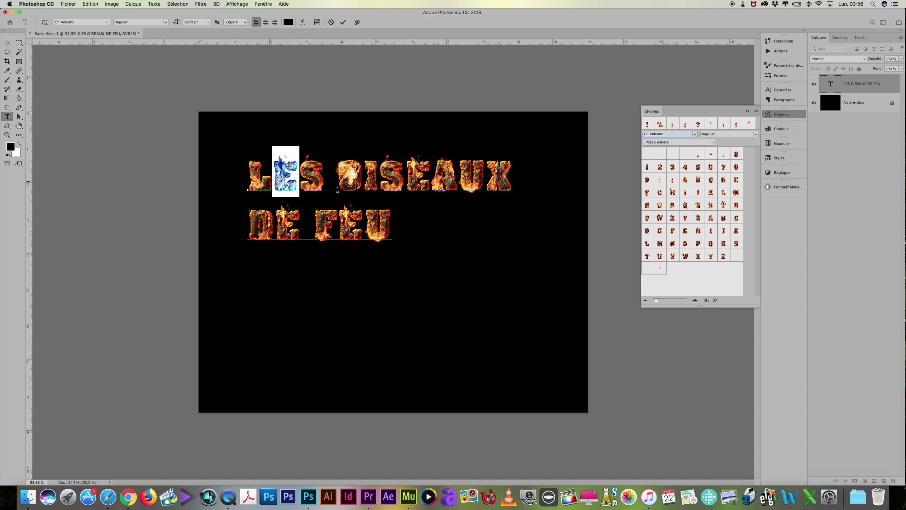
{"action": "key", "text": "Right"}
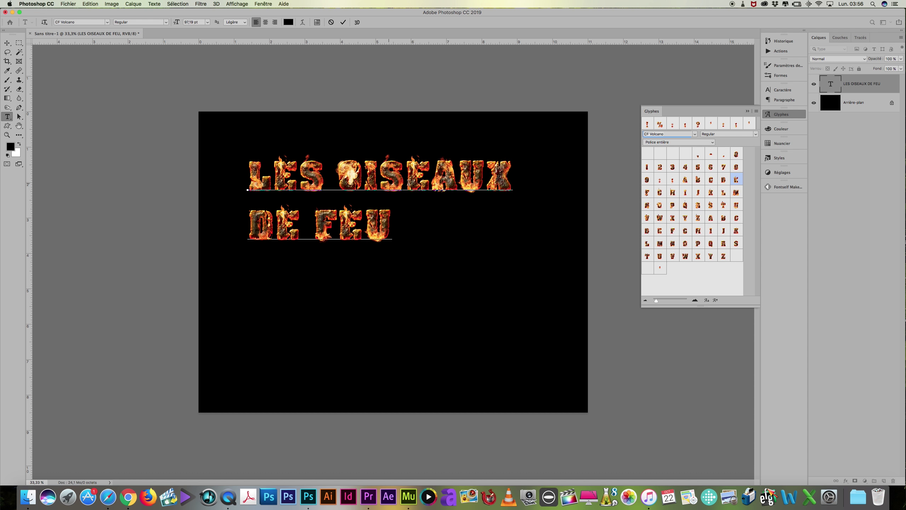
{"action": "left_click_drag", "start_coordinate": [363, 180], "coordinate": [372, 180]}
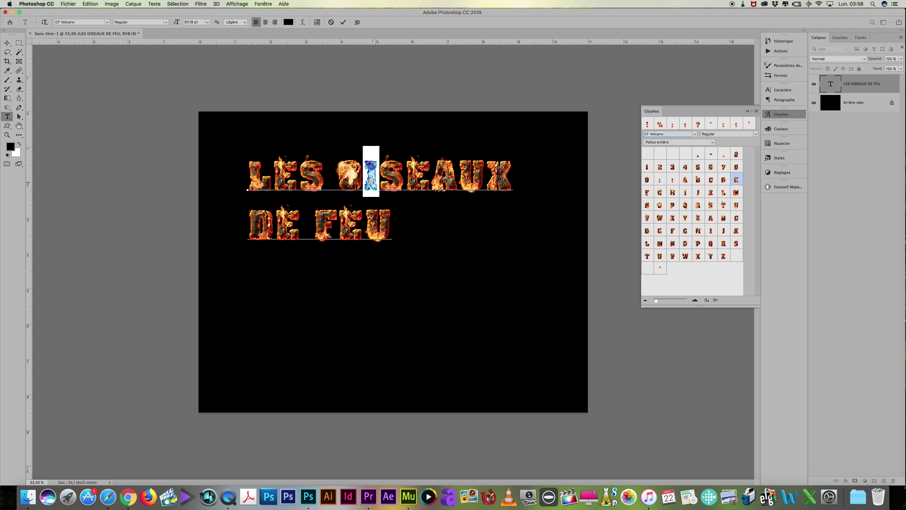
Replace the E of OISEAUX and the final U of FEU with their lowercase variants and finish editing the text
{"action": "left_click", "coordinate": [426, 189]}
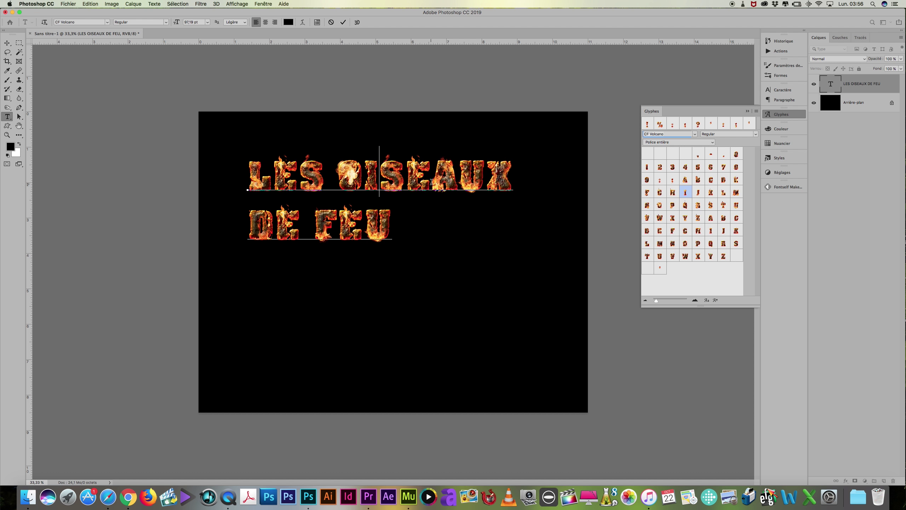
{"action": "key", "text": "shift+Left"}
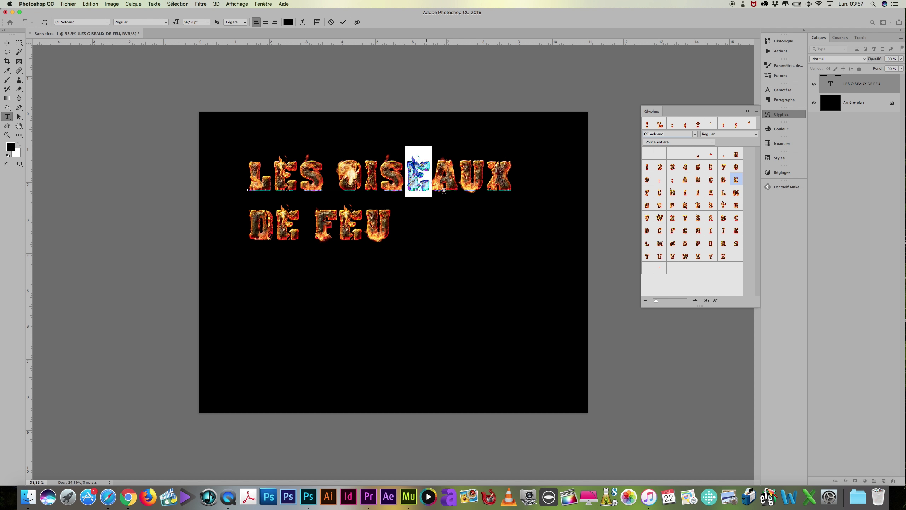
{"action": "left_click", "coordinate": [445, 192]}
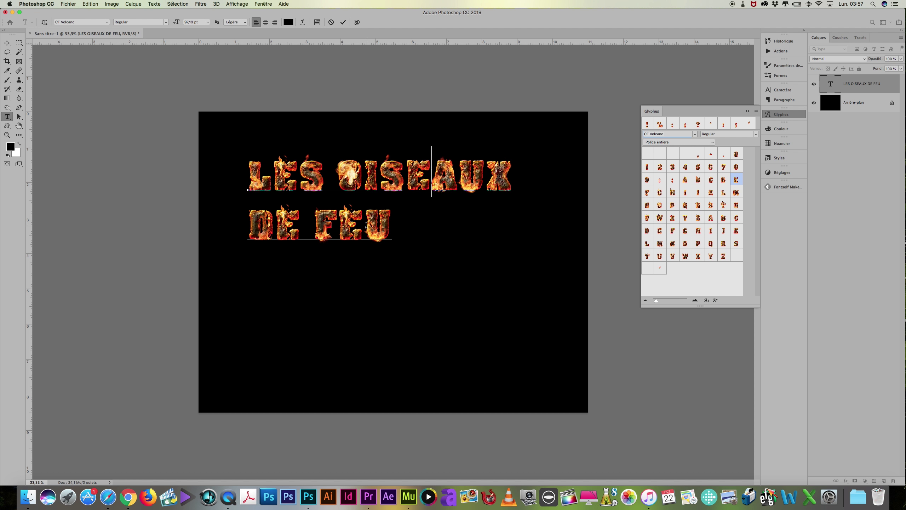
{"action": "left_click_drag", "start_coordinate": [364, 226], "coordinate": [384, 226]}
{"action": "left_click", "coordinate": [384, 225]}
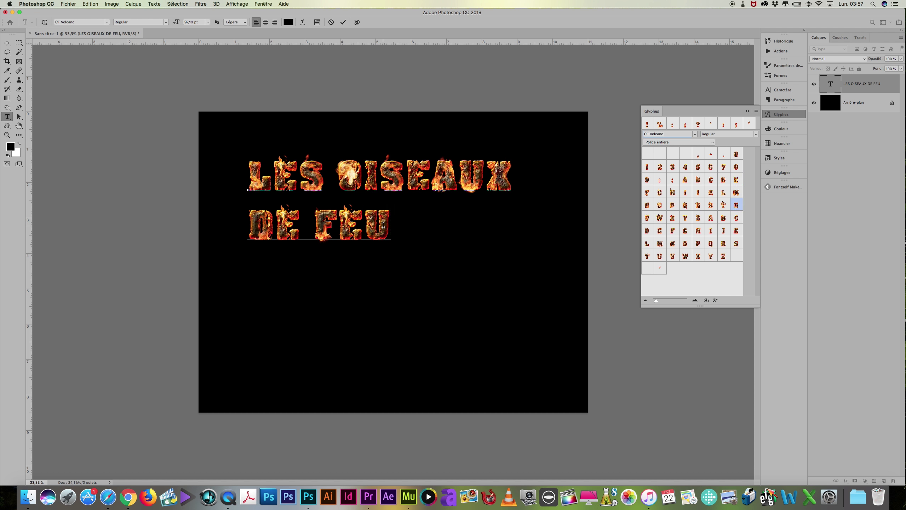
{"action": "left_click", "coordinate": [6, 43]}
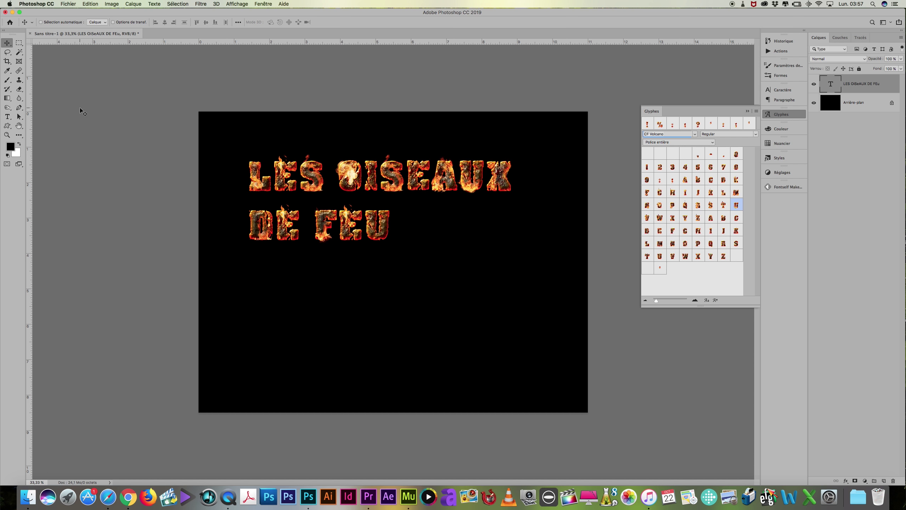
Examine the burning letter textures of the text at 100% magnification
{"action": "left_click", "coordinate": [230, 141]}
{"action": "key", "text": "super+plus"}
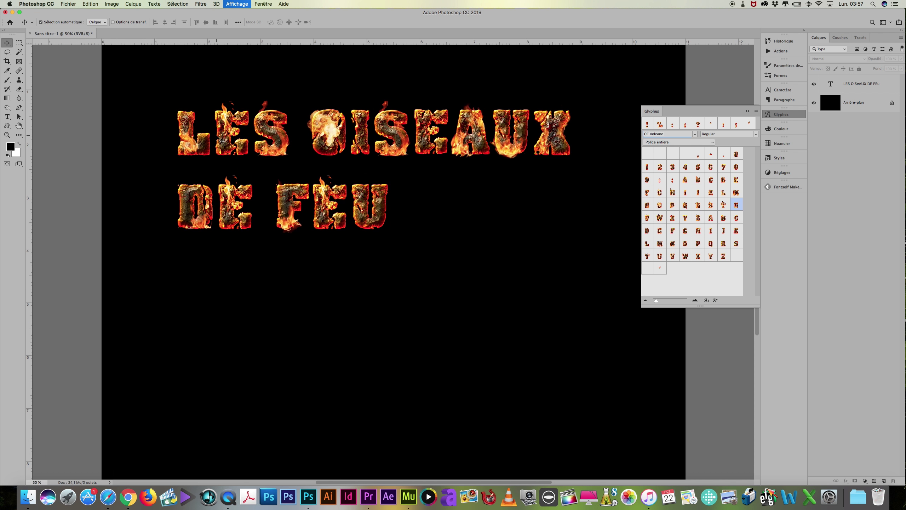
{"action": "key", "text": "super+plus"}
{"action": "key", "text": "super+plus"}
{"action": "key", "text": "super+plus"}
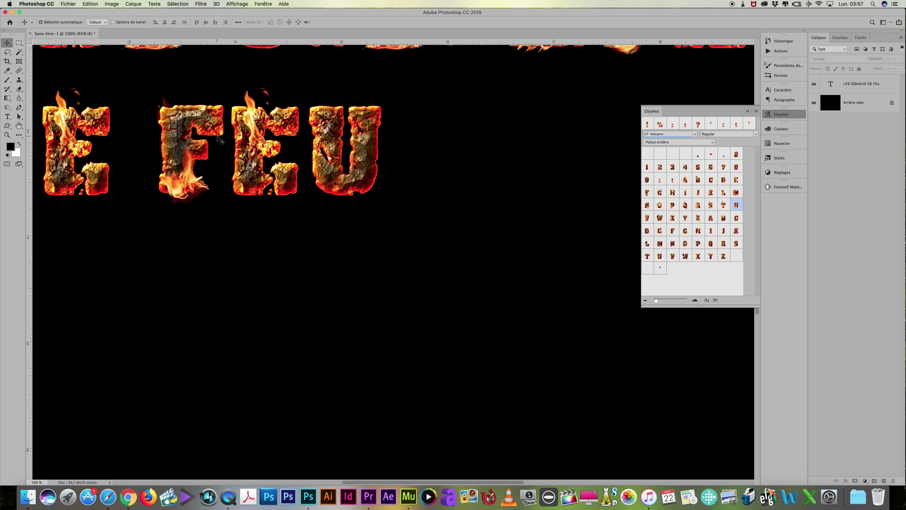
Examine the burning letter textures at 200% magnification and view both lines of the text at 100%
{"action": "scroll", "coordinate": [244, 140], "scroll_direction": "up", "scroll_amount": 15}
{"action": "scroll", "coordinate": [245, 140], "scroll_direction": "left", "scroll_amount": 10}
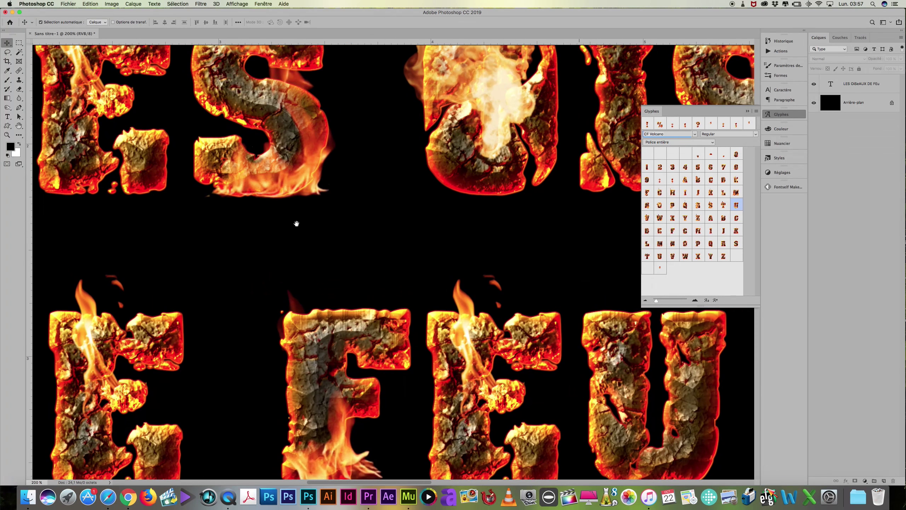
{"action": "left_click_drag", "start_coordinate": [297, 223], "coordinate": [384, 299]}
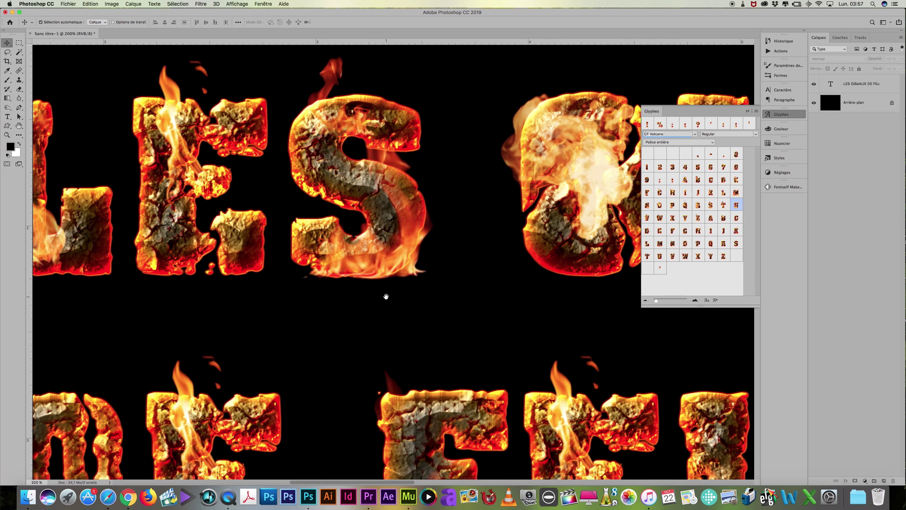
{"action": "key", "text": "super+minus"}
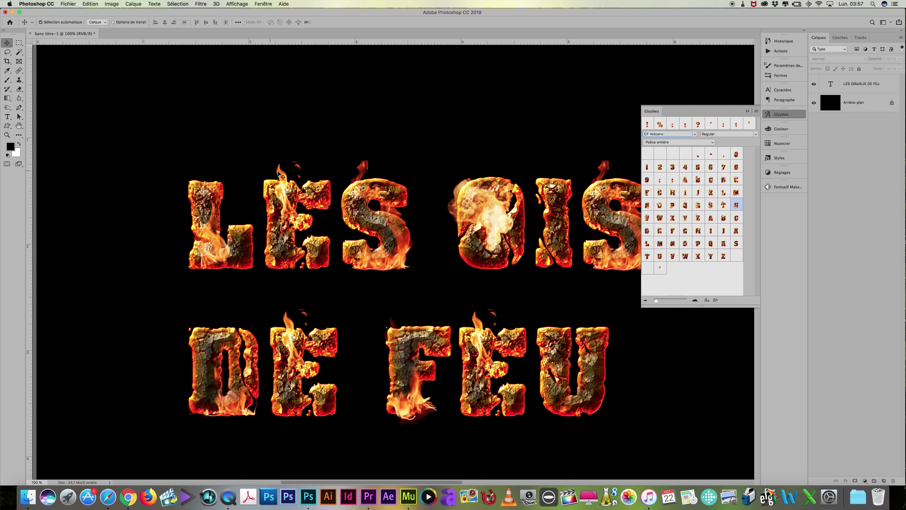
{"action": "left_click_drag", "start_coordinate": [305, 185], "coordinate": [231, 131]}
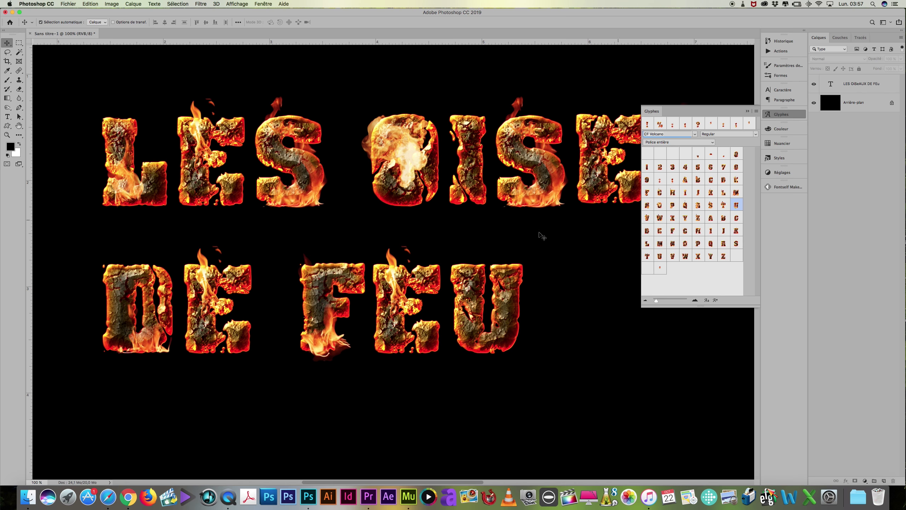
{"action": "key", "text": "super+minus"}
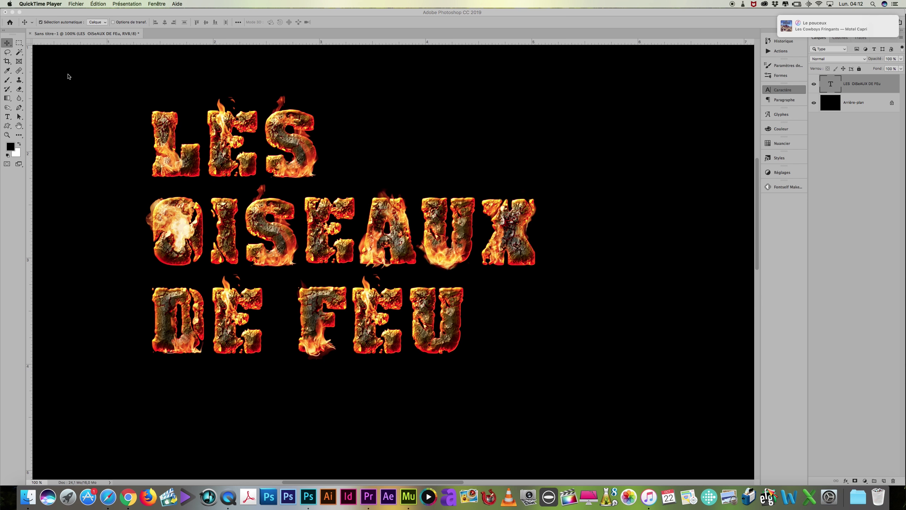
Set the tracking of the LES OISEAUX DE FEU text to -50
{"action": "left_click", "coordinate": [784, 91]}
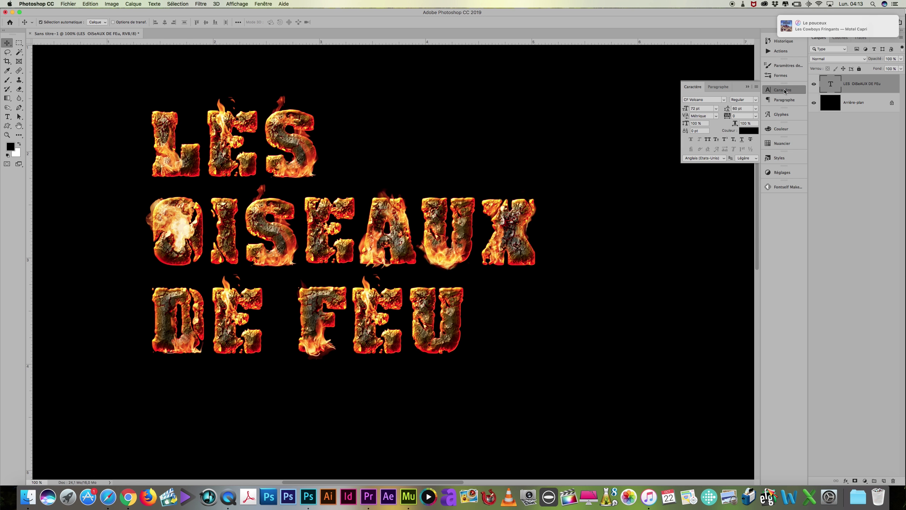
{"action": "left_click", "coordinate": [756, 115]}
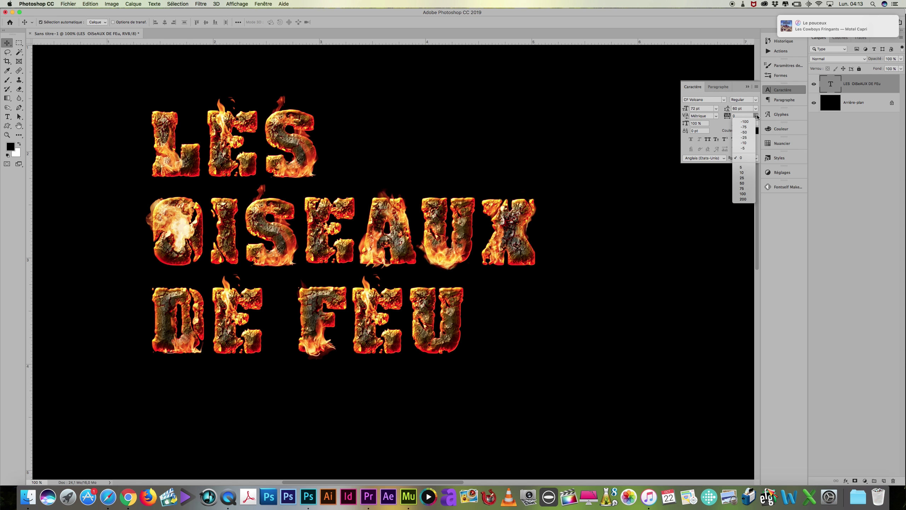
{"action": "left_click", "coordinate": [745, 132]}
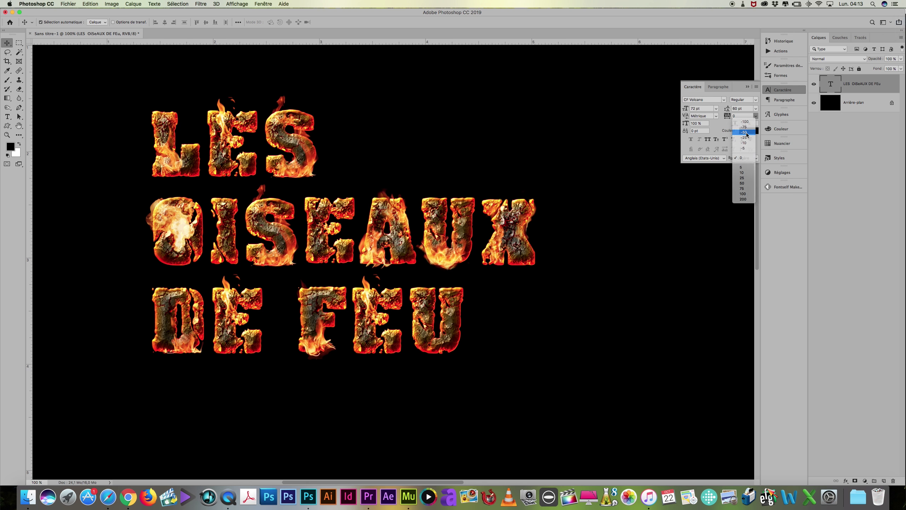
Set both the vertical scale and the horizontal scale of the text to 75%
{"action": "left_click", "coordinate": [702, 125]}
{"action": "type", "text": "75"}
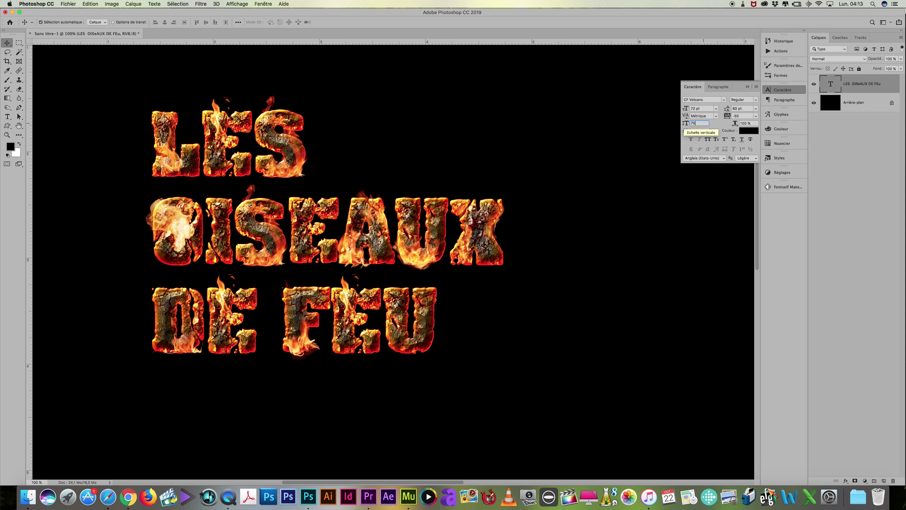
{"action": "key", "text": "Return"}
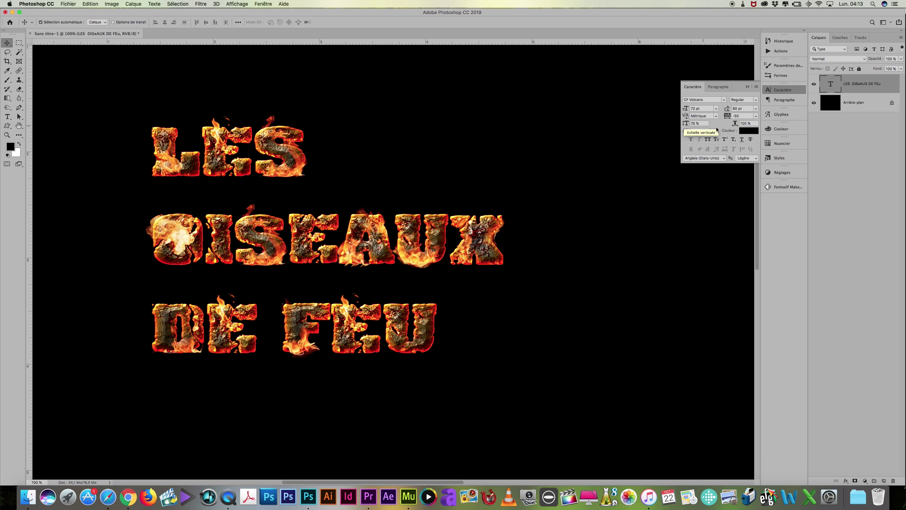
{"action": "left_click", "coordinate": [750, 124]}
{"action": "type", "text": "7"}
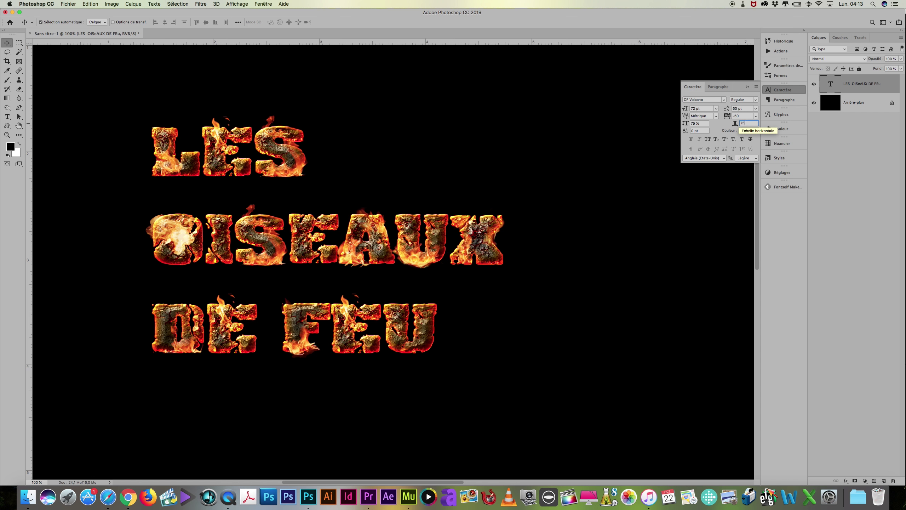
{"action": "type", "text": "5"}
{"action": "key", "text": "Return"}
Set the leading of the three-line text to 50 pt
{"action": "left_click", "coordinate": [734, 109]}
{"action": "type", "text": "5"}
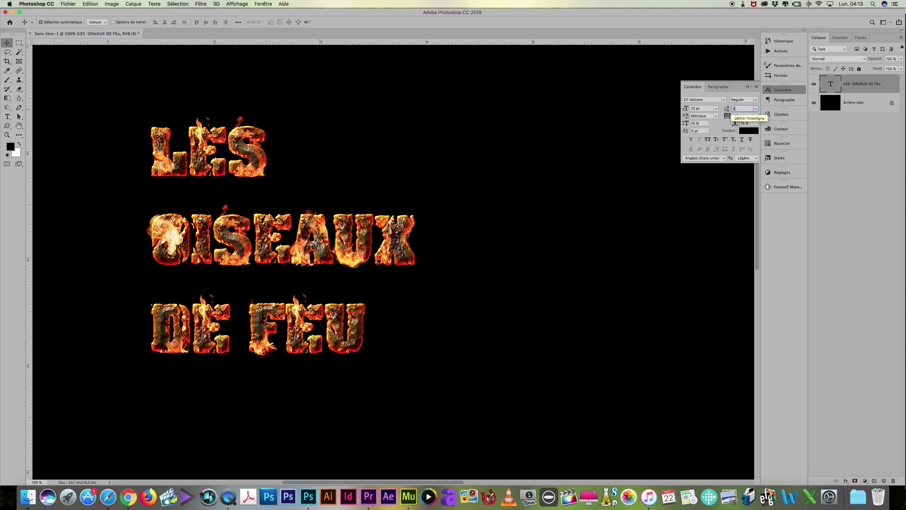
{"action": "type", "text": "0"}
{"action": "key", "text": "Return"}
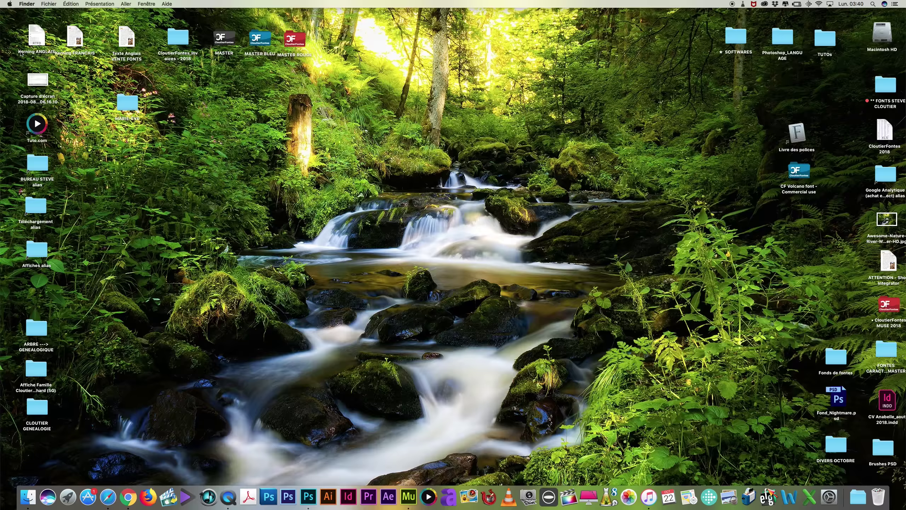
Switch to InDesign and create a new Letter-size portrait document with inches (Pouces) as its unit
{"action": "left_click", "coordinate": [350, 497]}
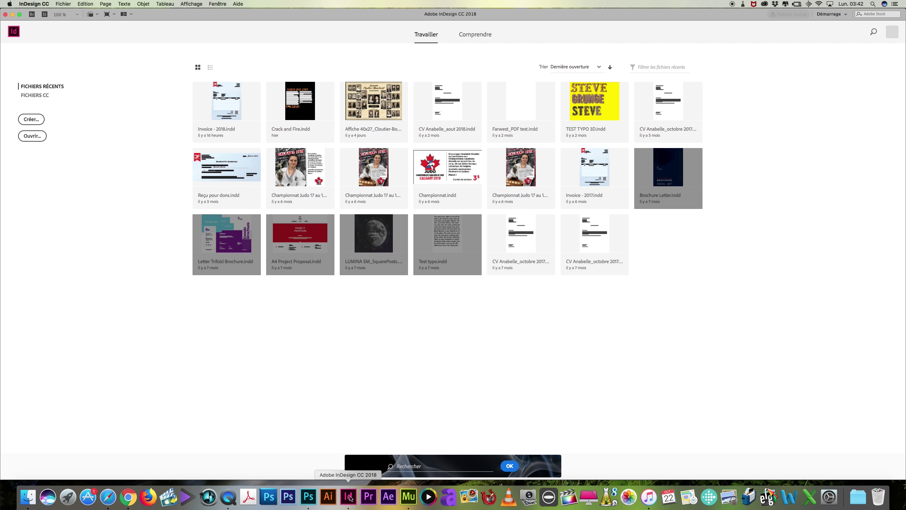
{"action": "left_click", "coordinate": [31, 119]}
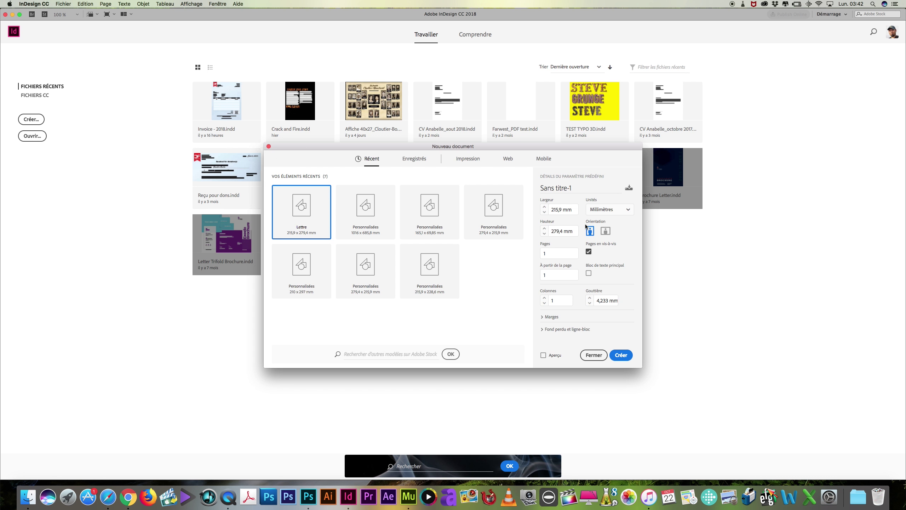
{"action": "left_click", "coordinate": [602, 210]}
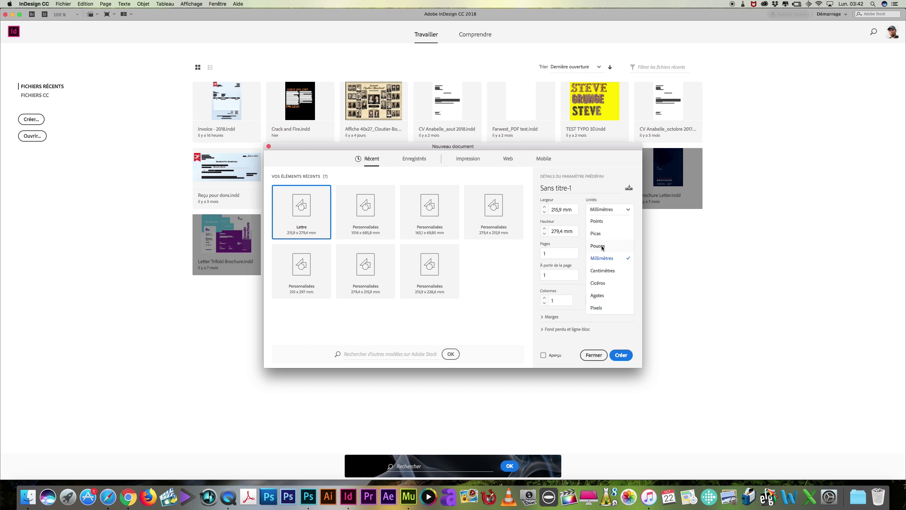
{"action": "left_click", "coordinate": [602, 247]}
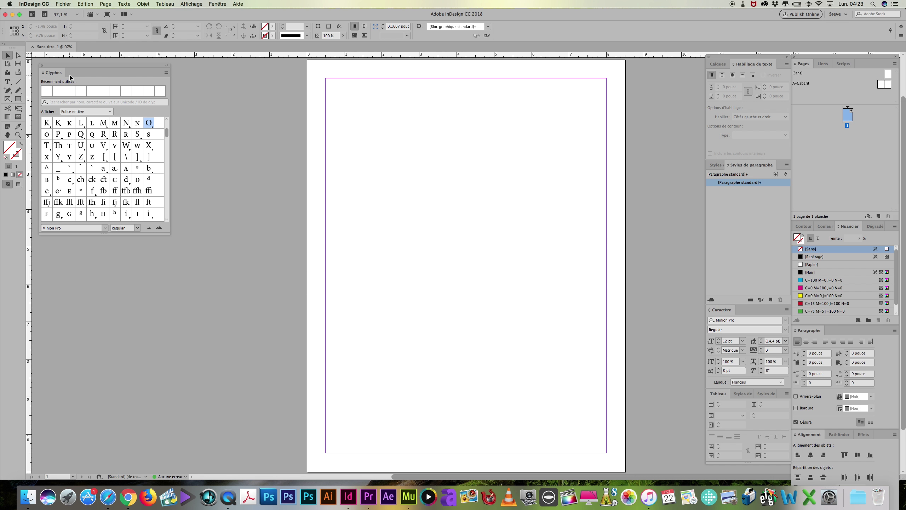
Draw a rectangle of 8.5 by 11 inches covering the whole page
{"action": "left_click", "coordinate": [18, 100]}
{"action": "left_click_drag", "start_coordinate": [308, 62], "coordinate": [625, 472]}
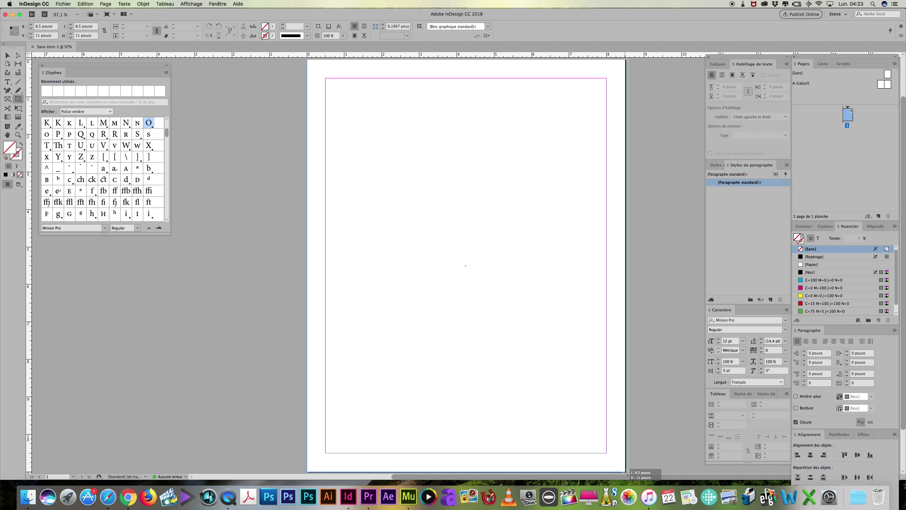